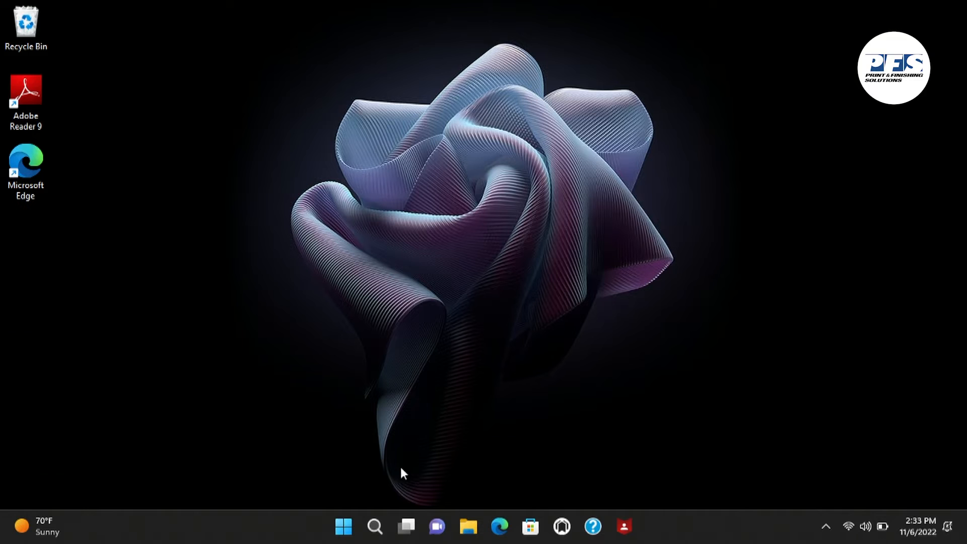
Search Windows for "windows def" and open the Windows Defender Firewall control panel page
{"action": "left_click", "coordinate": [373, 529]}
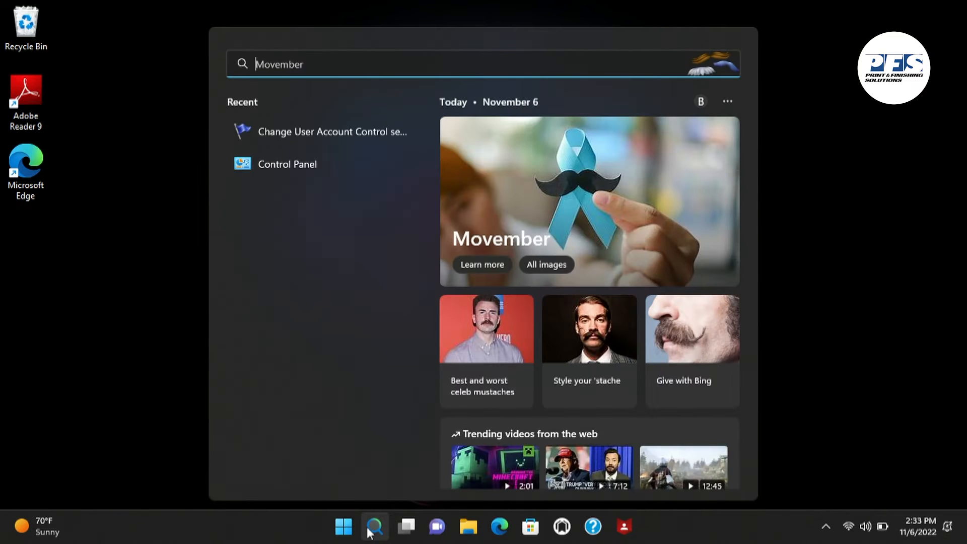
{"action": "type", "text": "wind"}
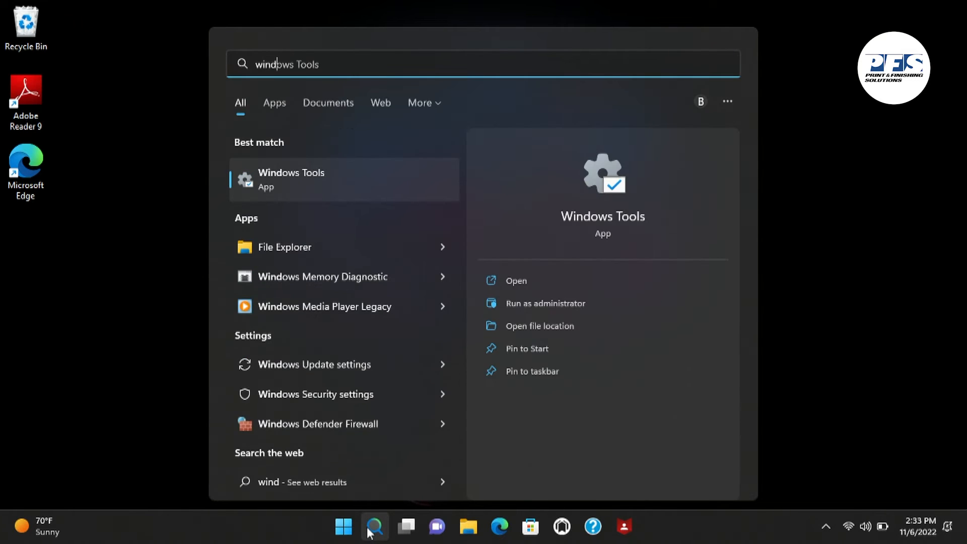
{"action": "type", "text": "ows def"}
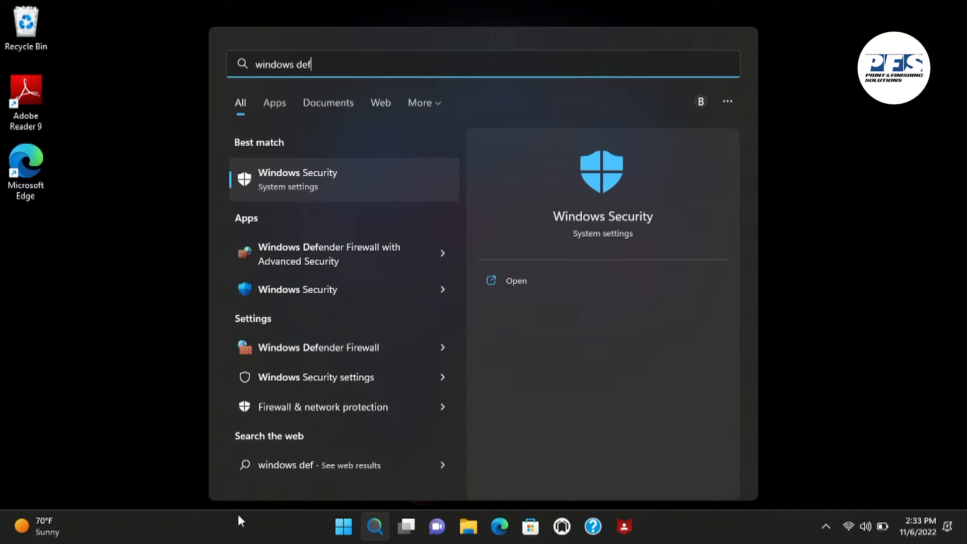
{"action": "left_click", "coordinate": [364, 246]}
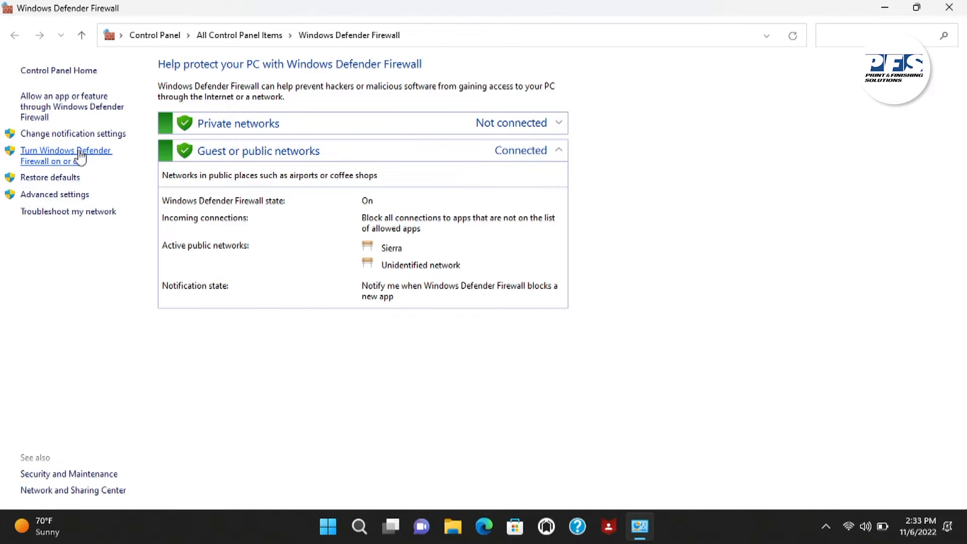
Turn off Windows Defender Firewall for both private and public networks, apply the change and close the firewall window
{"action": "left_click", "coordinate": [81, 156]}
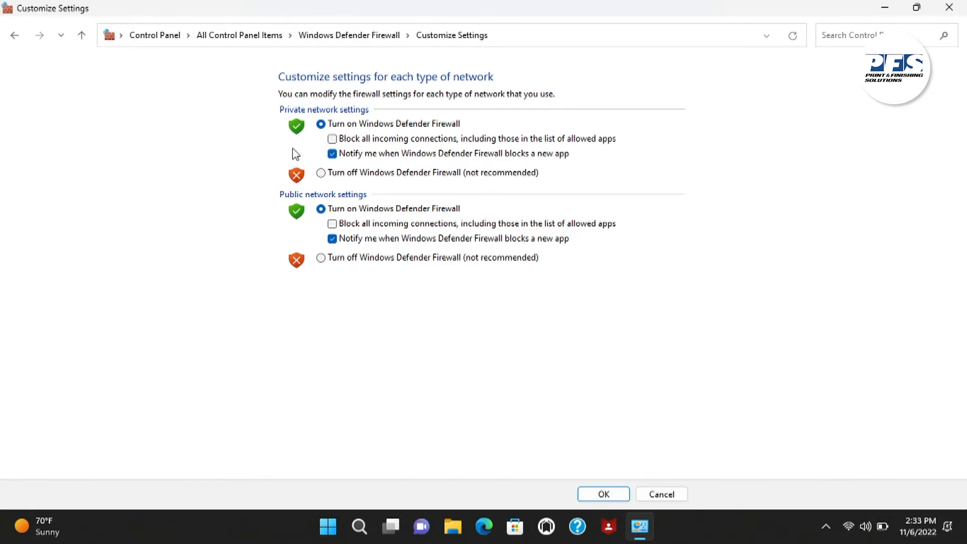
{"action": "left_click", "coordinate": [325, 175]}
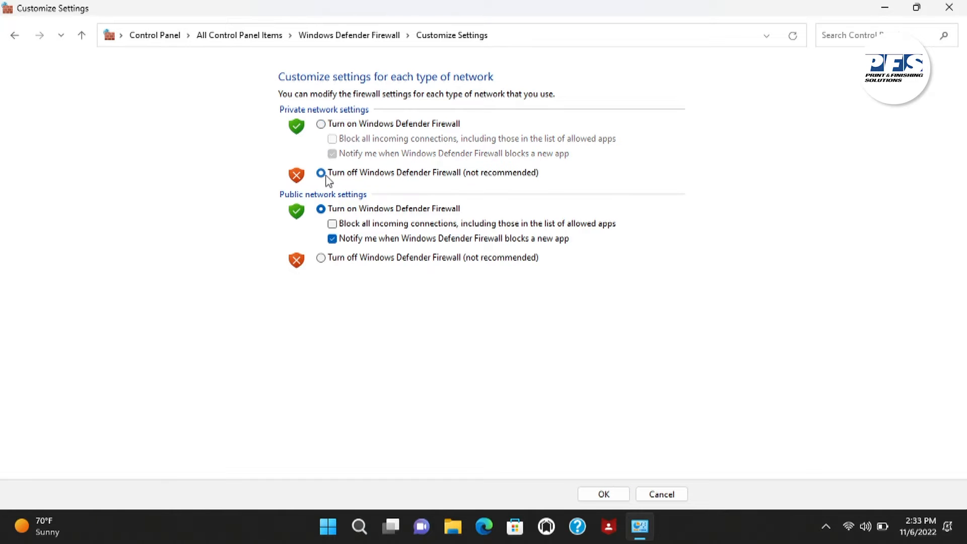
{"action": "left_click", "coordinate": [322, 259]}
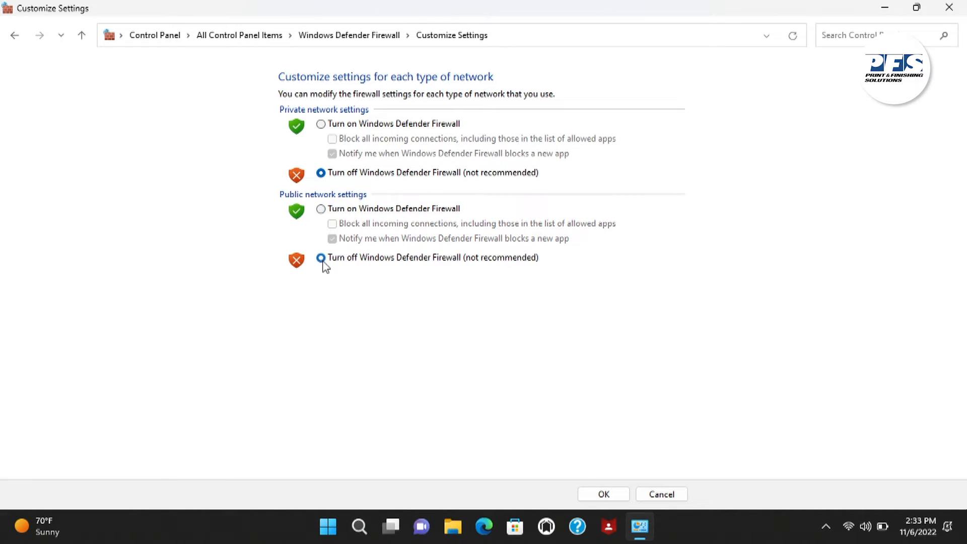
{"action": "left_click", "coordinate": [604, 495]}
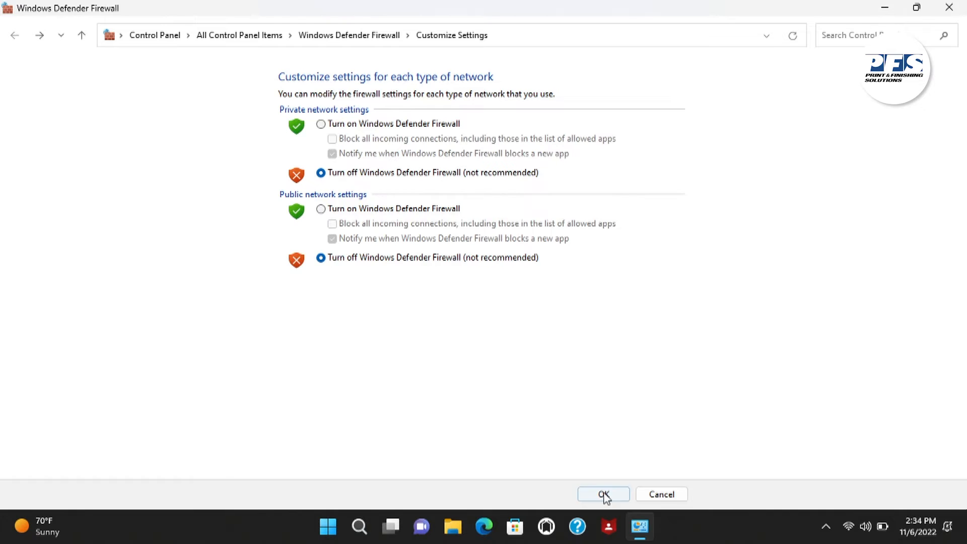
{"action": "left_click", "coordinate": [948, 7]}
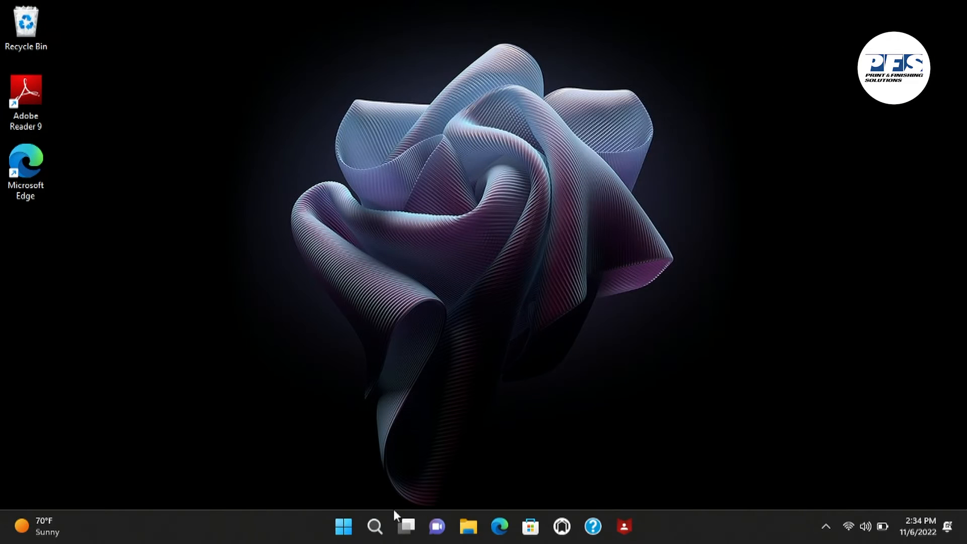
Search for and open Windows Security, maximize it, and open the management page for Virus & threat protection settings
{"action": "left_click", "coordinate": [374, 527]}
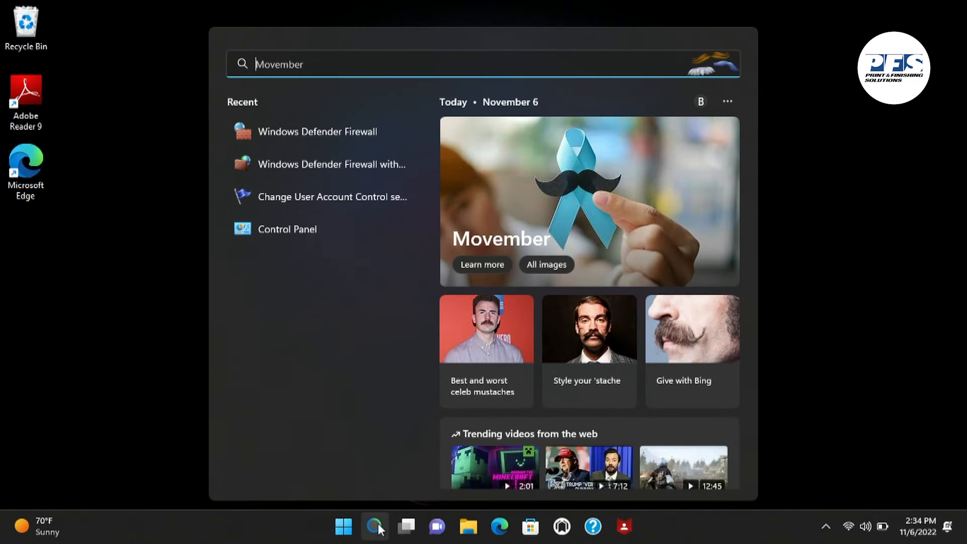
{"action": "type", "text": "windo"}
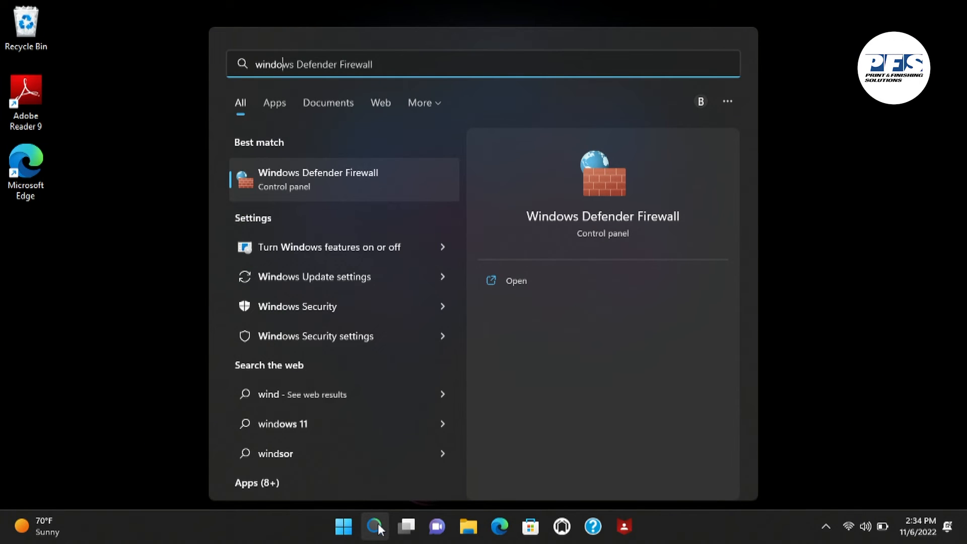
{"action": "type", "text": "ws"}
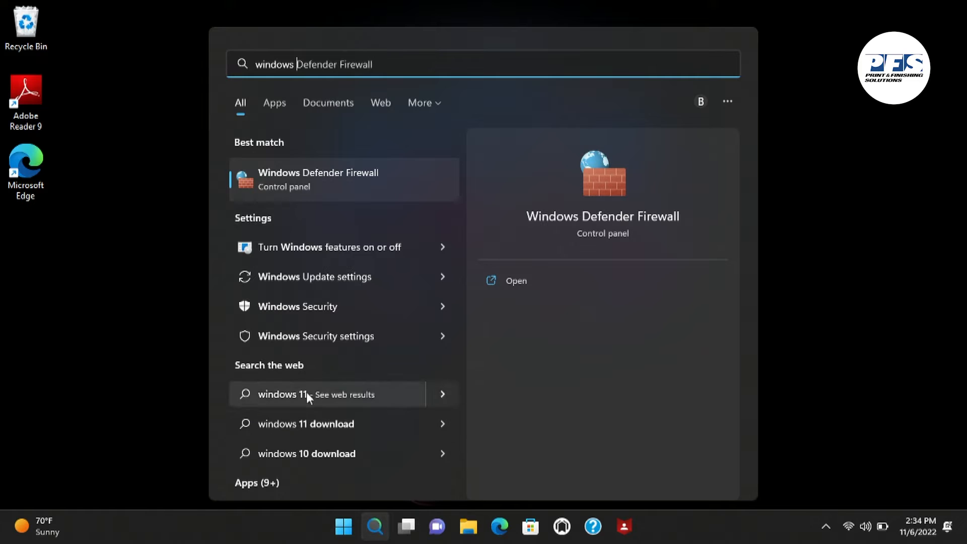
{"action": "left_click", "coordinate": [326, 307]}
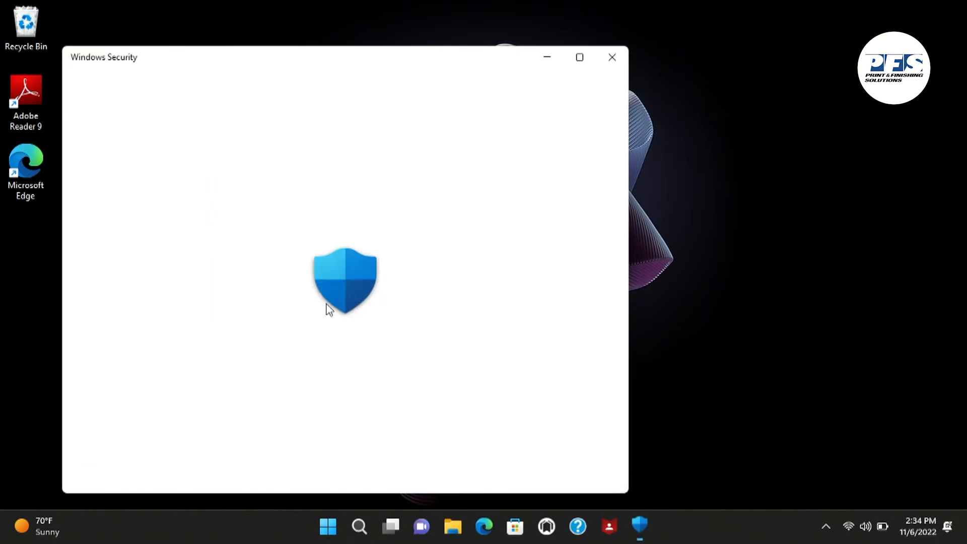
{"action": "left_click", "coordinate": [587, 57]}
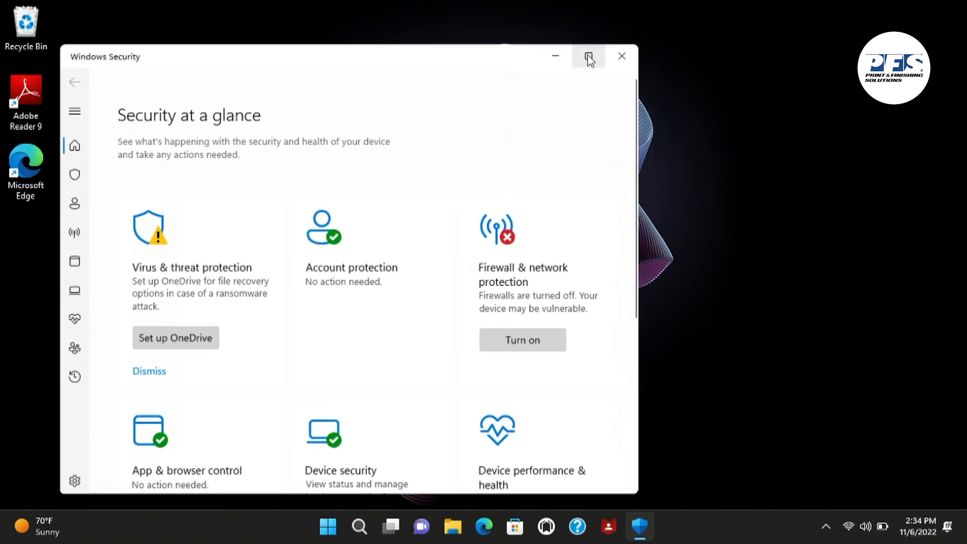
{"action": "left_click", "coordinate": [40, 129]}
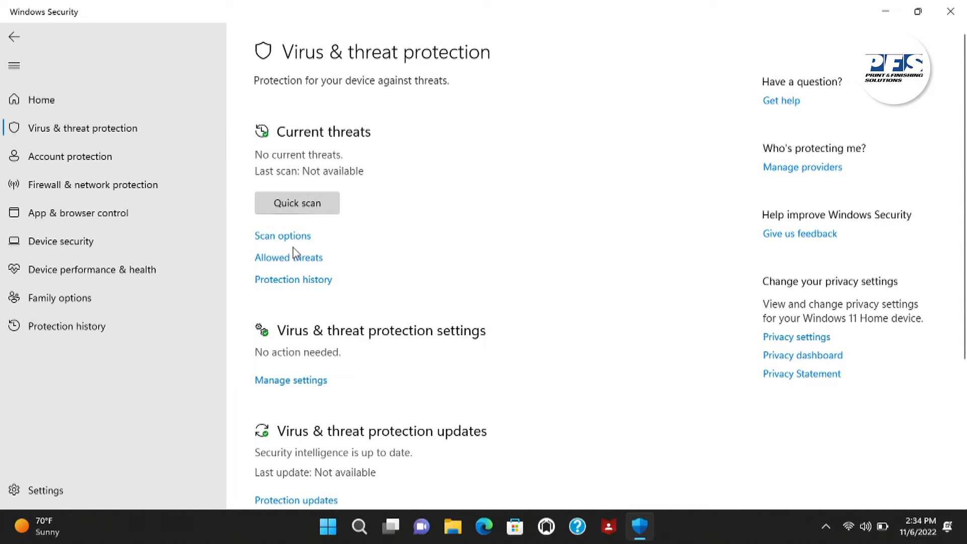
{"action": "left_click", "coordinate": [297, 387]}
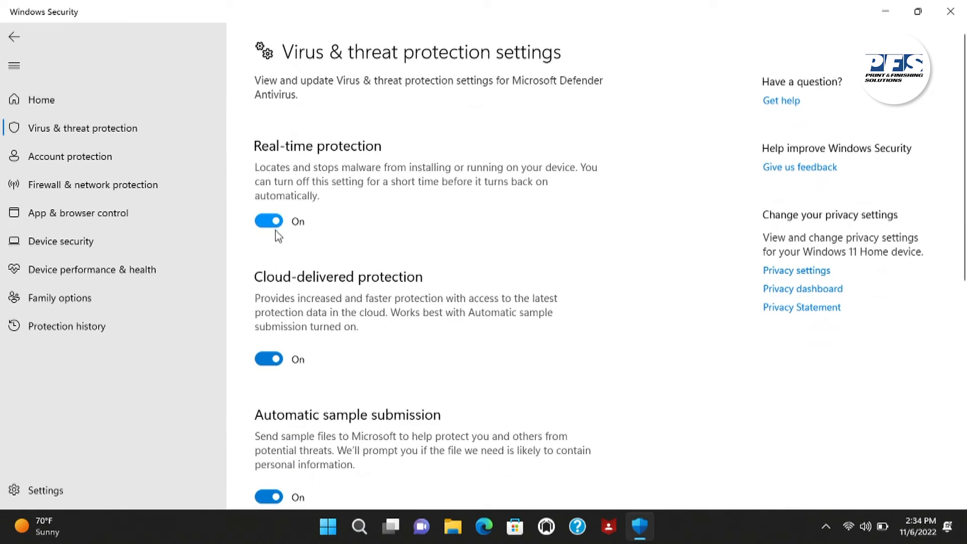
Turn off real-time protection, cloud-delivered protection, automatic sample submission and Tamper Protection, and close Windows Security
{"action": "left_click", "coordinate": [269, 221]}
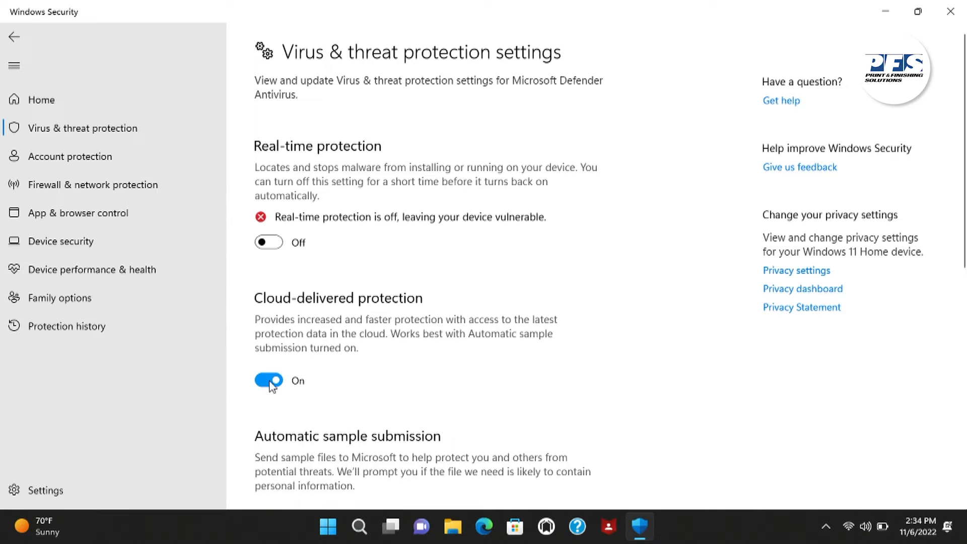
{"action": "left_click", "coordinate": [270, 380]}
{"action": "left_click_drag", "start_coordinate": [964, 247], "coordinate": [964, 350]}
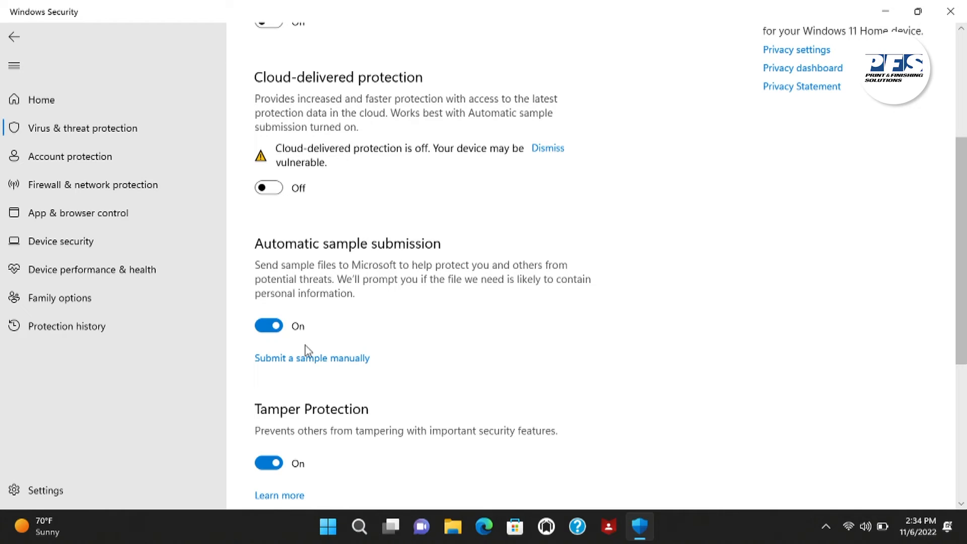
{"action": "left_click", "coordinate": [269, 325]}
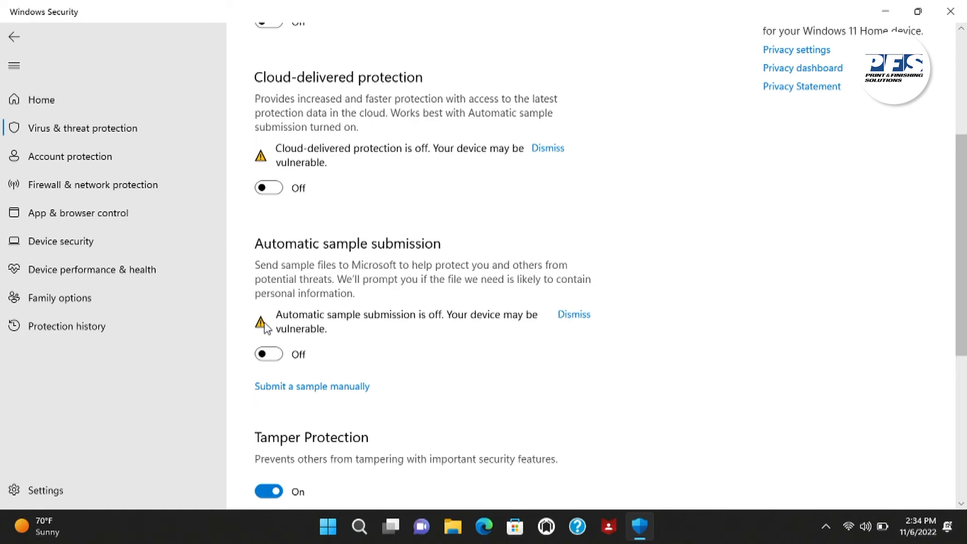
{"action": "left_click", "coordinate": [268, 492]}
{"action": "left_click_drag", "start_coordinate": [964, 196], "coordinate": [963, 364]}
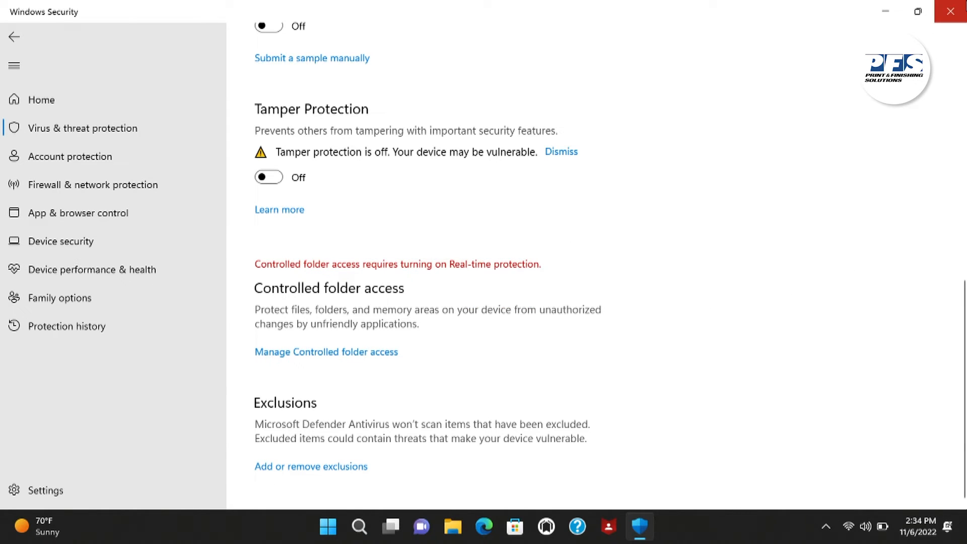
{"action": "left_click", "coordinate": [149, 132]}
{"action": "left_click", "coordinate": [949, 13]}
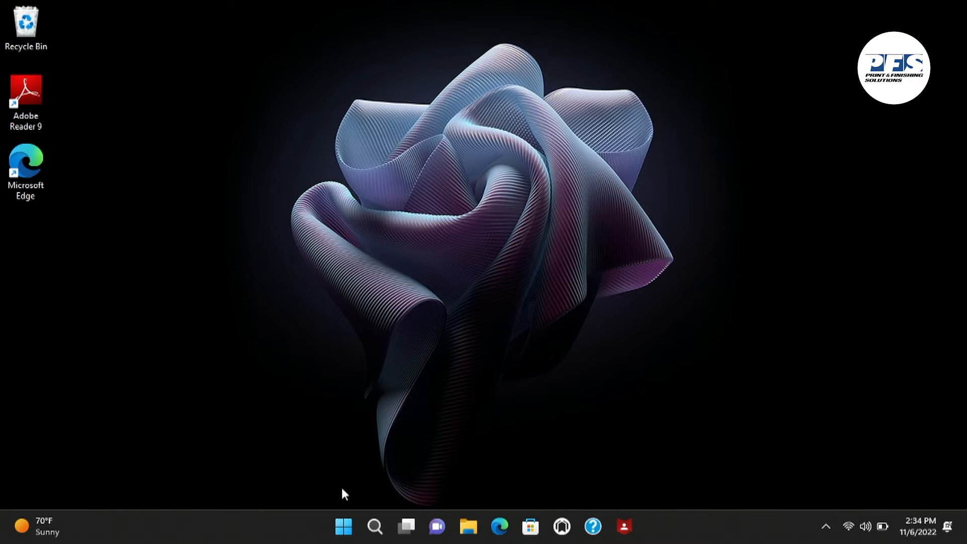
Open Control Panel from the recent searches and bring up the Region settings
{"action": "mouse_move", "coordinate": [375, 527]}
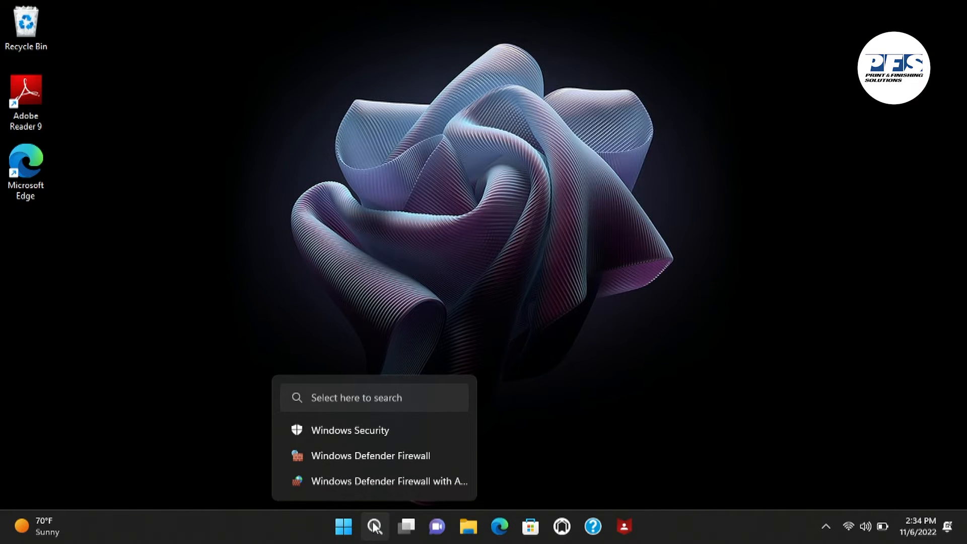
{"action": "left_click", "coordinate": [375, 527]}
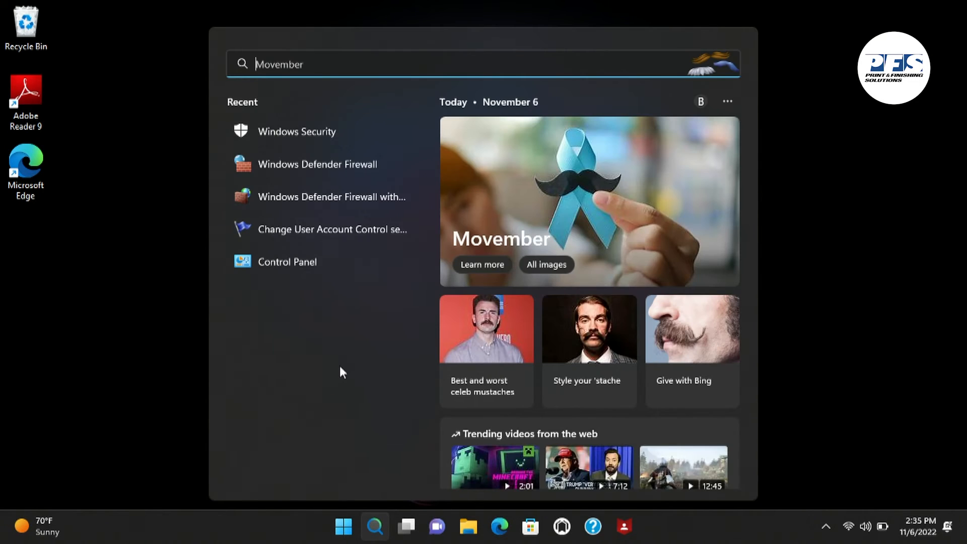
{"action": "left_click", "coordinate": [302, 267]}
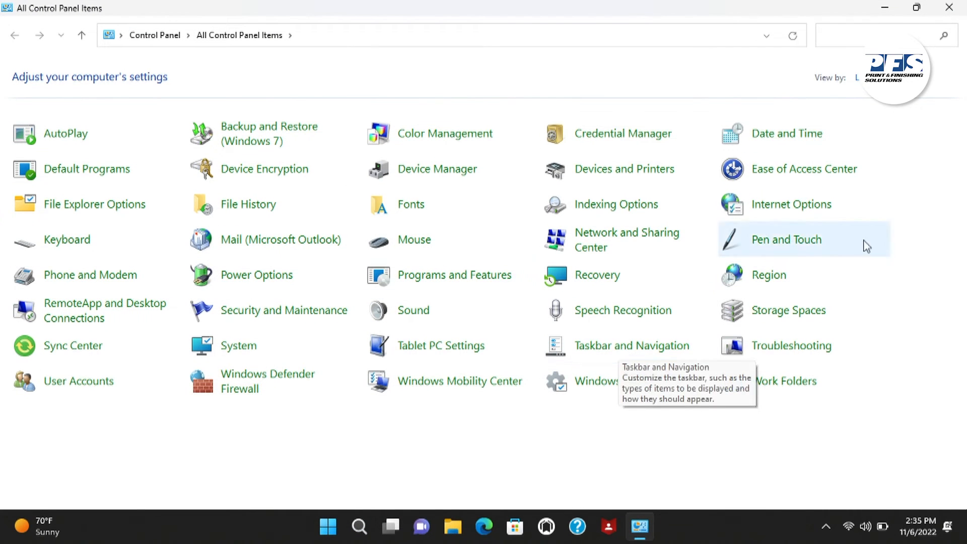
{"action": "left_click", "coordinate": [778, 276]}
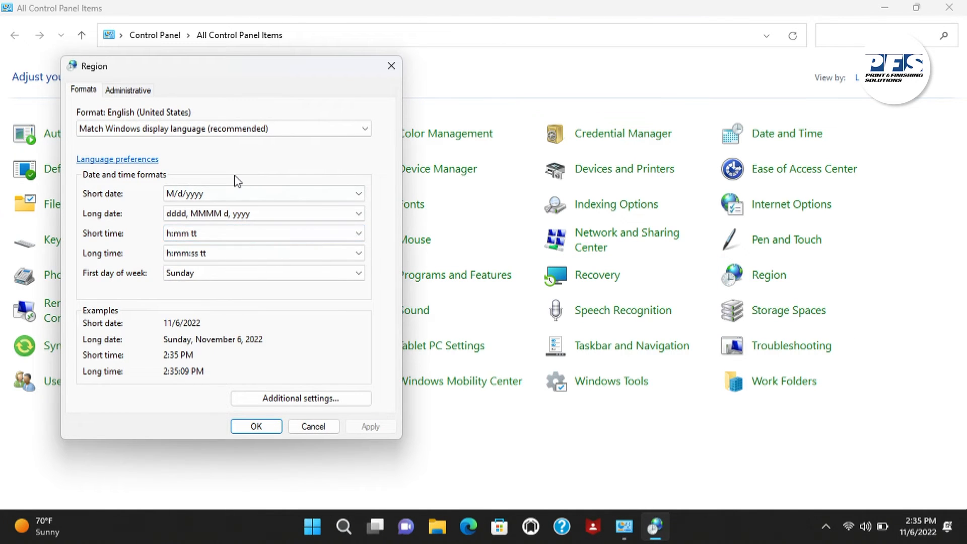
Check the decimal and digit grouping symbols in Region's additional number format settings, and close Control Panel without changes
{"action": "left_click", "coordinate": [301, 398]}
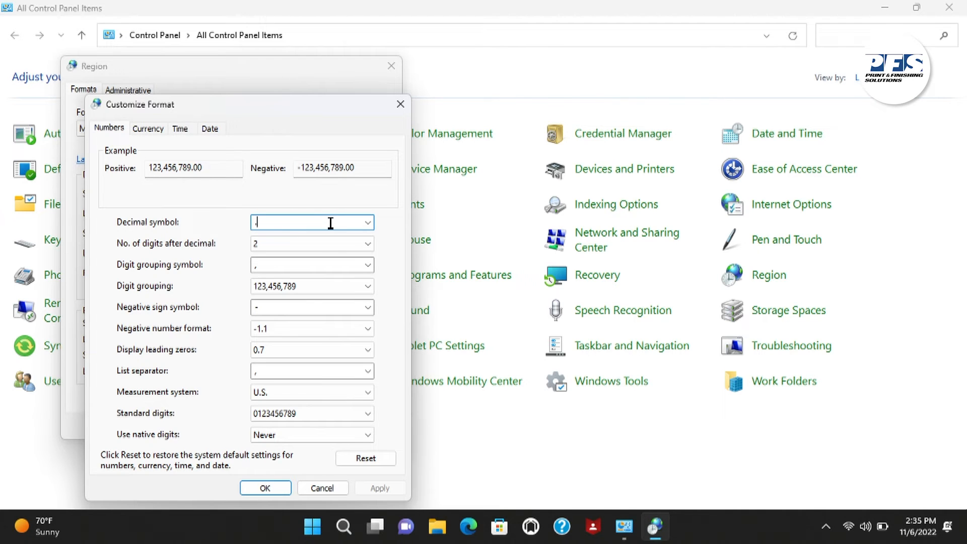
{"action": "left_click", "coordinate": [308, 264]}
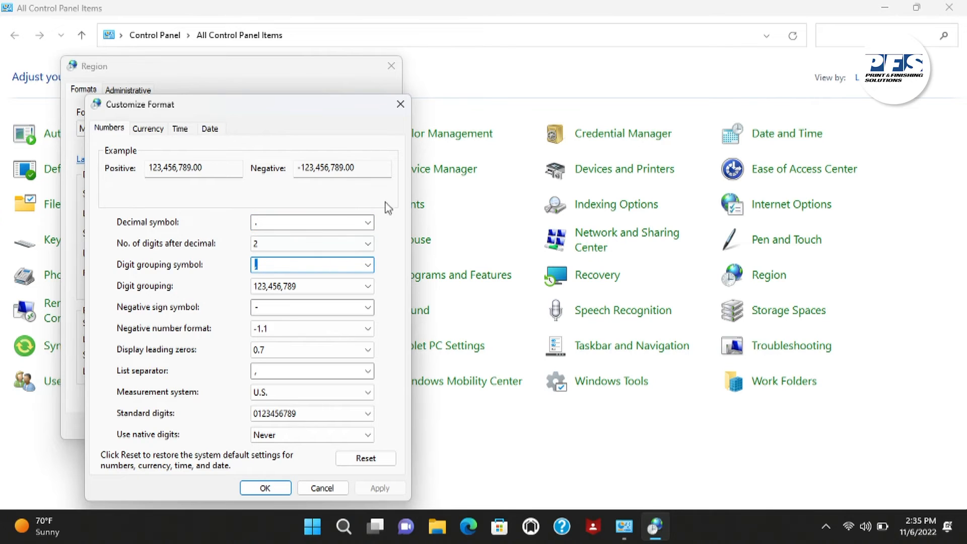
{"action": "left_click", "coordinate": [319, 489]}
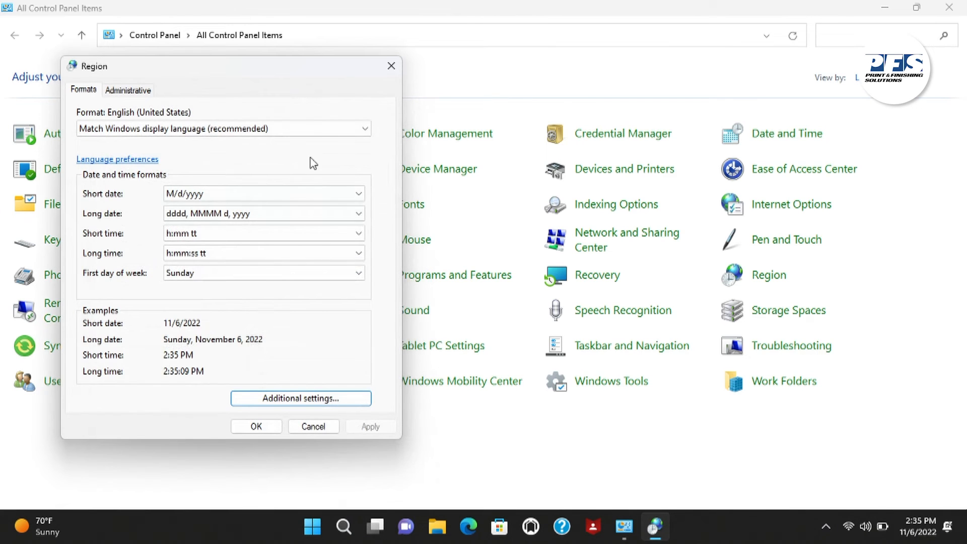
{"action": "left_click", "coordinate": [391, 66]}
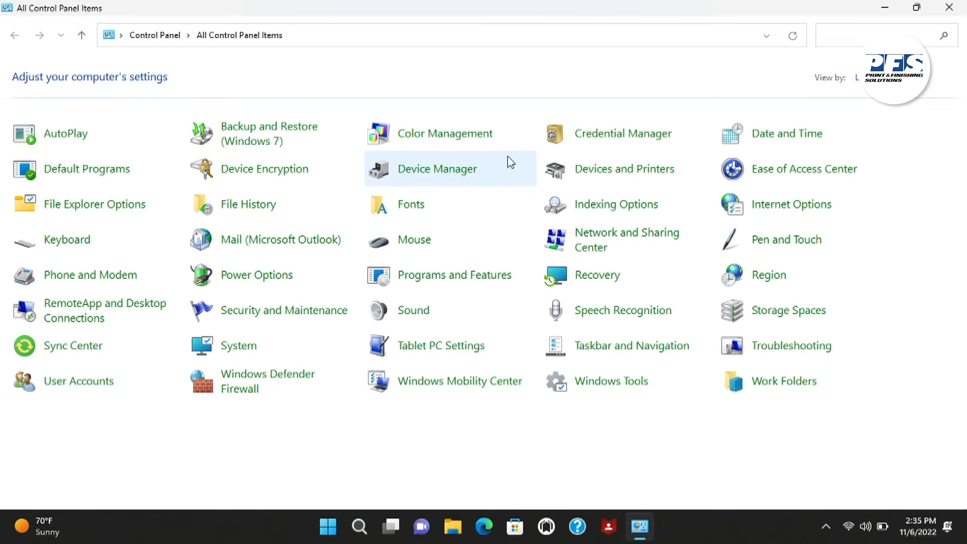
{"action": "left_click", "coordinate": [948, 7]}
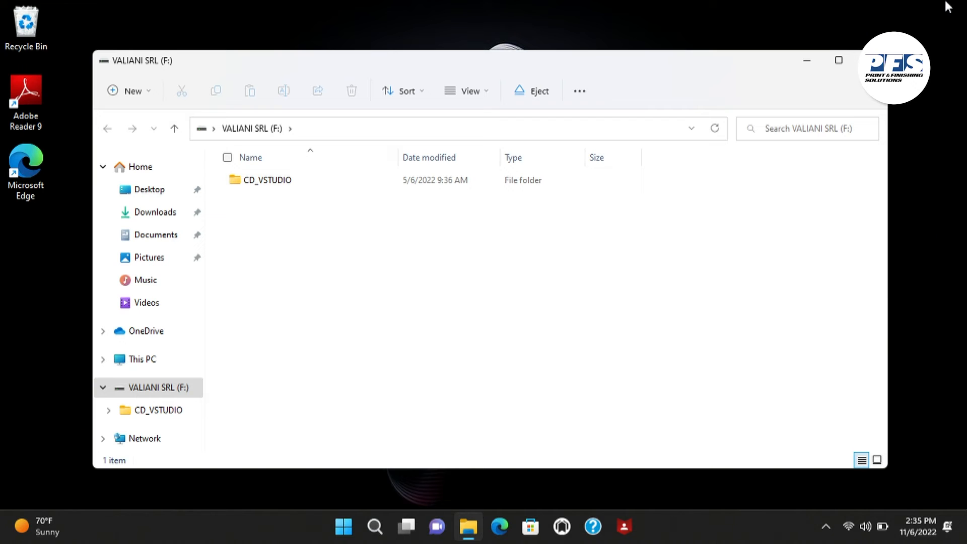
Run setup from the CD_VSTUDIO folder as administrator and advance the VStudio InstallShield Wizard to its welcome page
{"action": "double_click", "coordinate": [272, 185]}
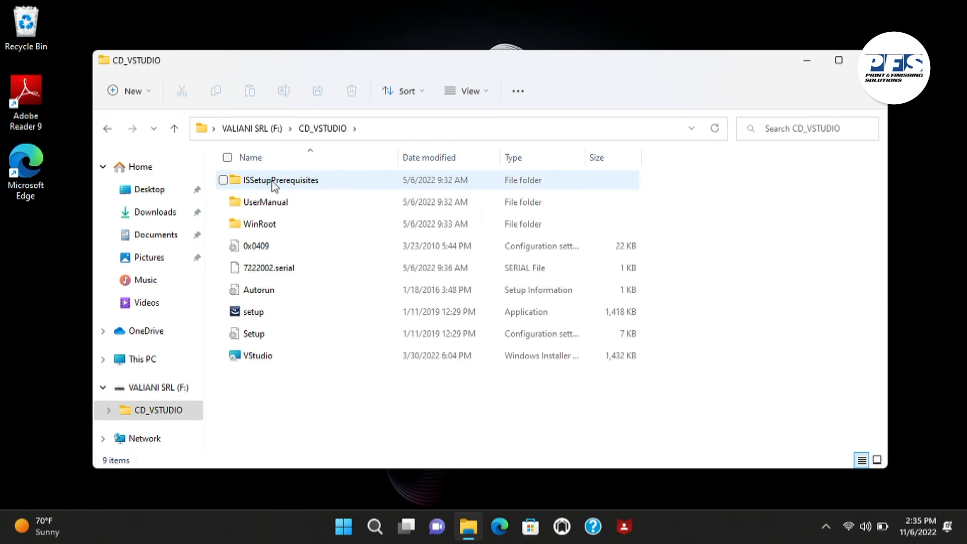
{"action": "right_click", "coordinate": [262, 314]}
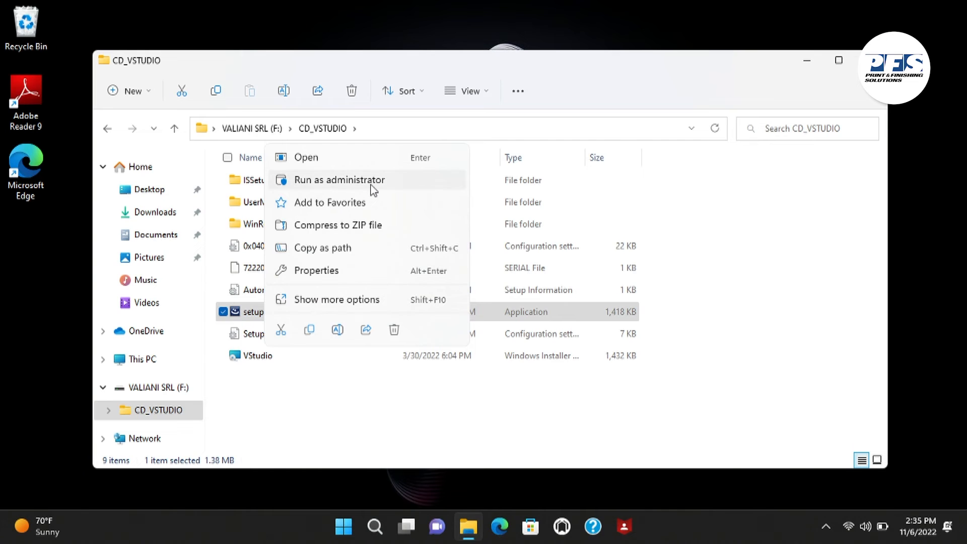
{"action": "left_click", "coordinate": [372, 189]}
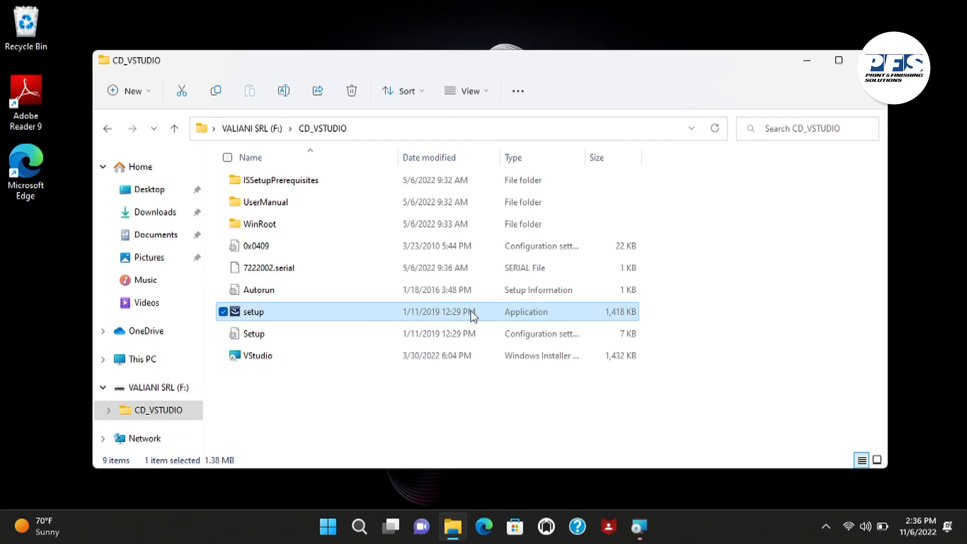
{"action": "left_click", "coordinate": [638, 526]}
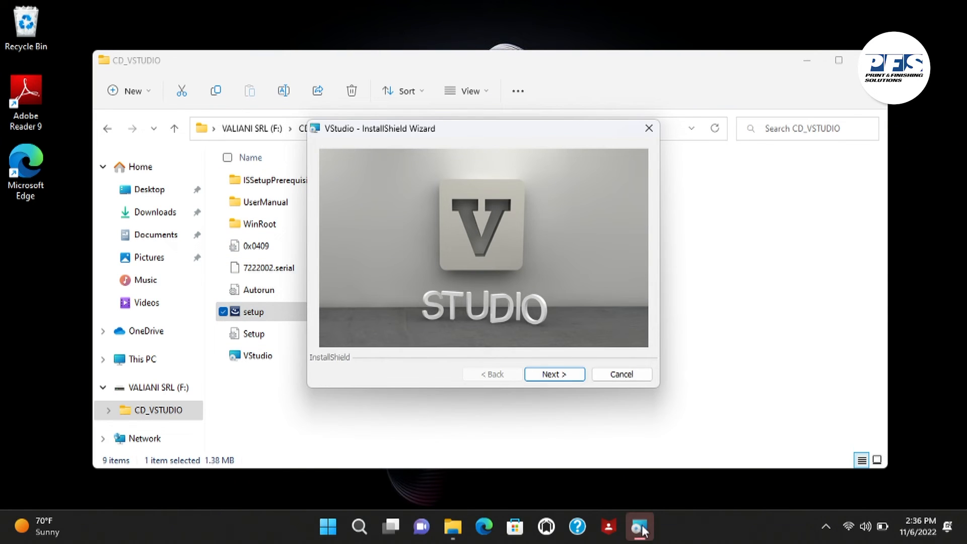
{"action": "left_click", "coordinate": [553, 374]}
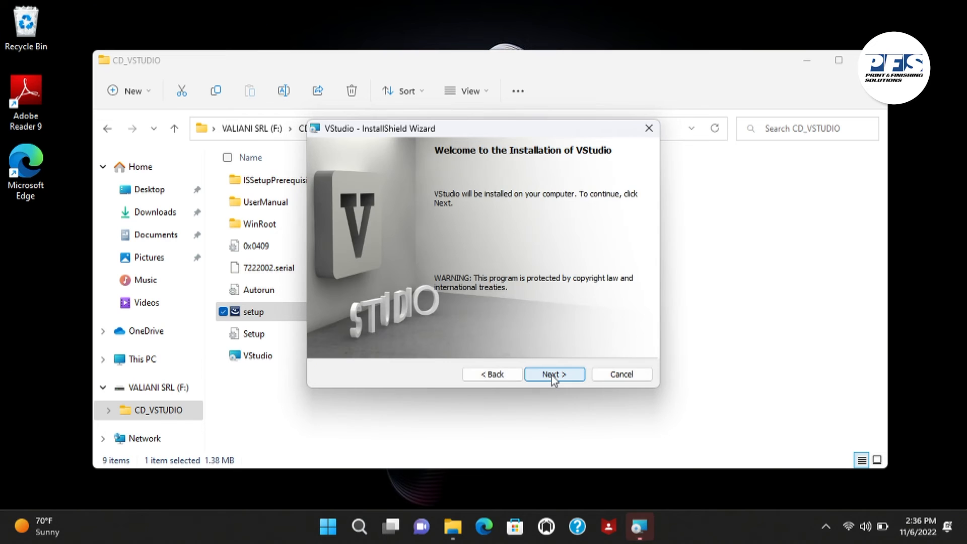
Install VStudio on the computer and continue to the setup of the additional software utilities
{"action": "left_click", "coordinate": [553, 375]}
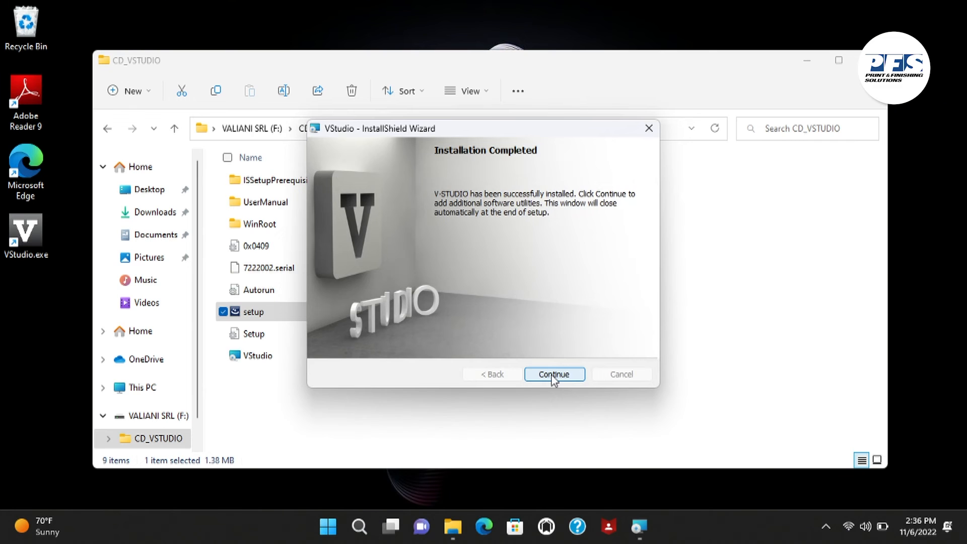
{"action": "left_click", "coordinate": [558, 375]}
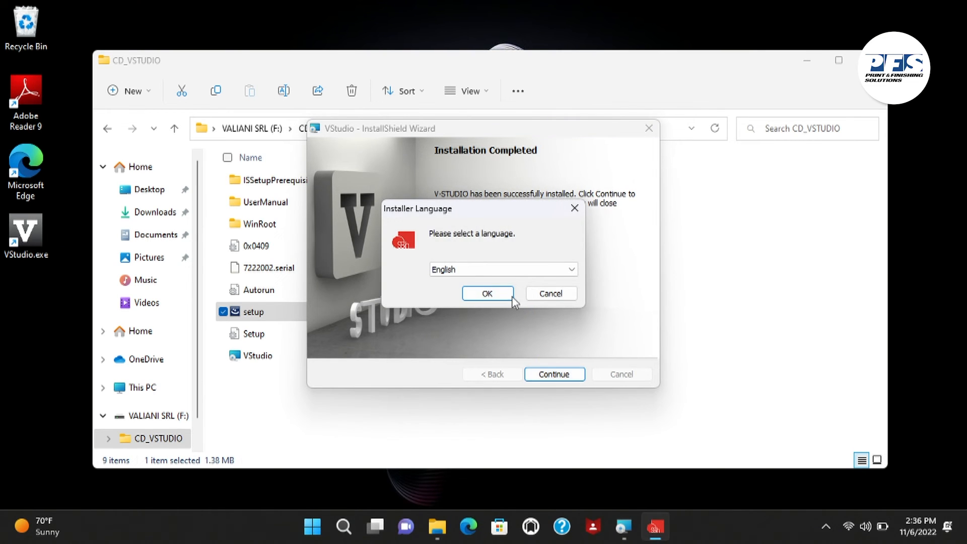
Install the USBserial 2.0 driver with English as the installer language, and dismiss the Adobe Reader 9.5.0 setup notice
{"action": "left_click", "coordinate": [501, 293]}
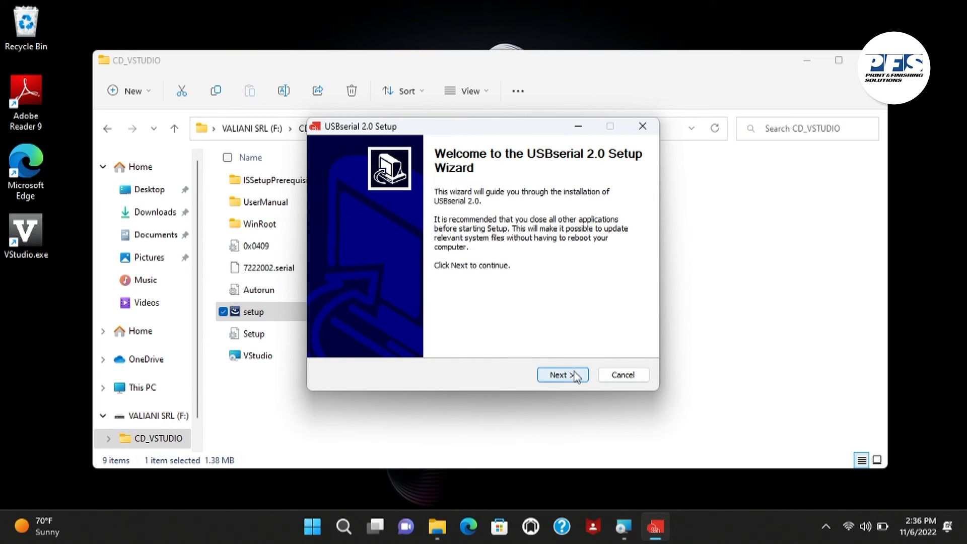
{"action": "left_click", "coordinate": [559, 375]}
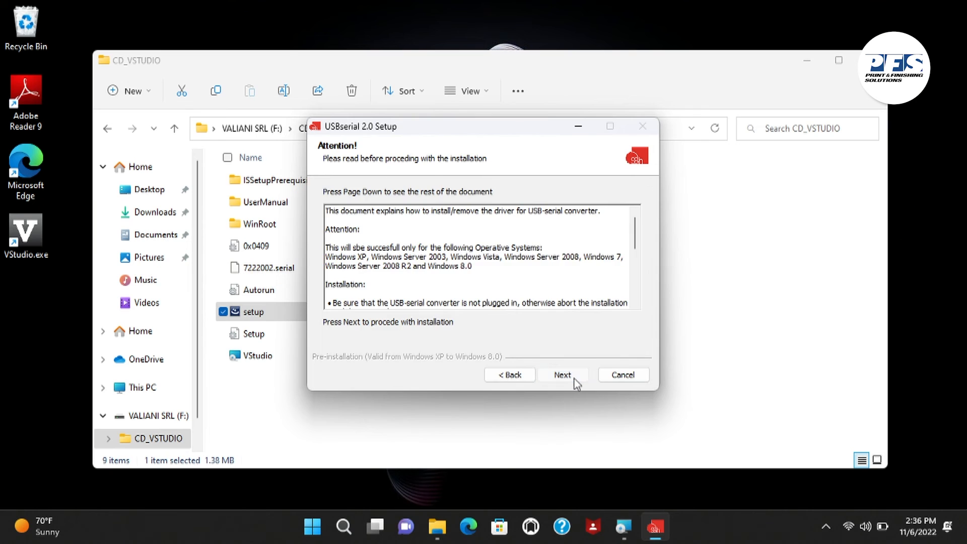
{"action": "left_click", "coordinate": [575, 378]}
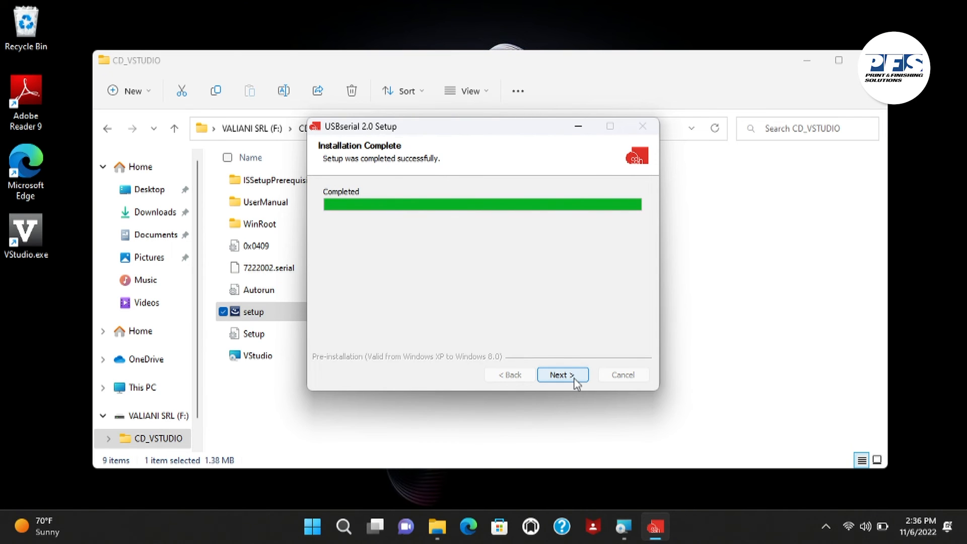
{"action": "left_click", "coordinate": [575, 378]}
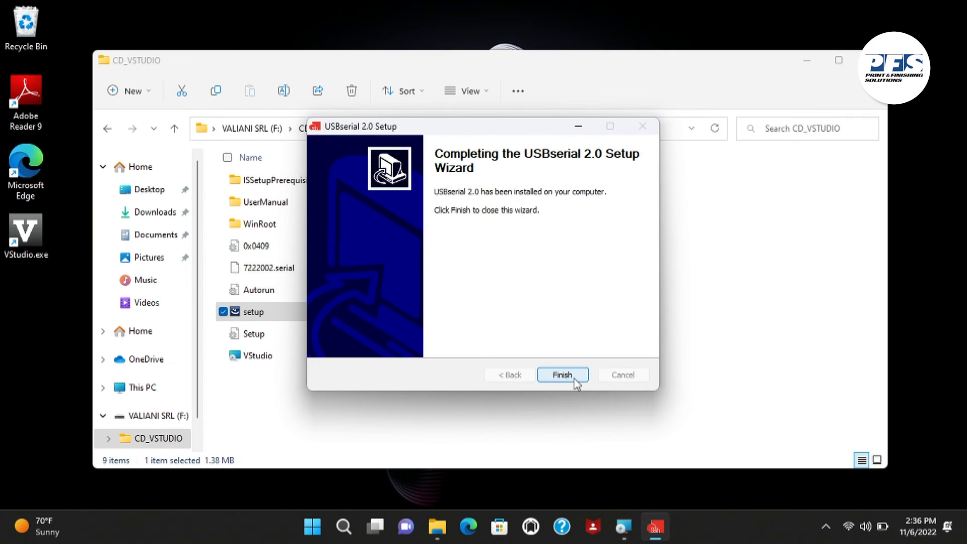
{"action": "left_click", "coordinate": [562, 375]}
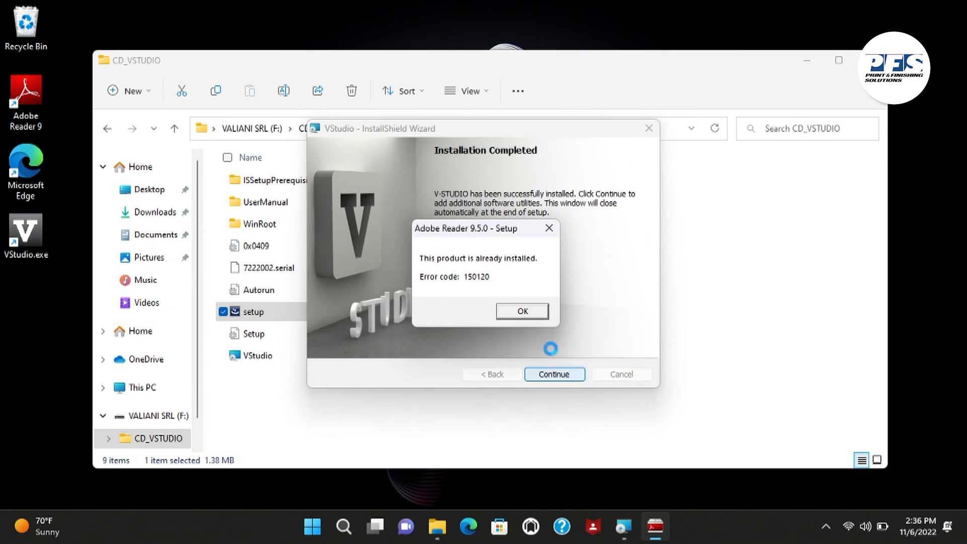
{"action": "left_click", "coordinate": [530, 312]}
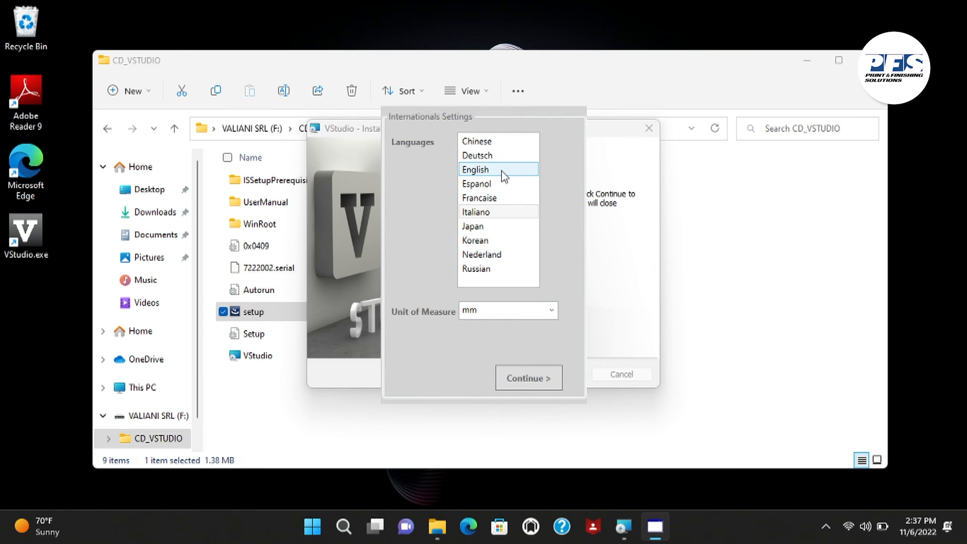
Set the VStudio language to English, keep mm as the unit of measure, and close the CD_VSTUDIO folder
{"action": "left_click", "coordinate": [504, 176]}
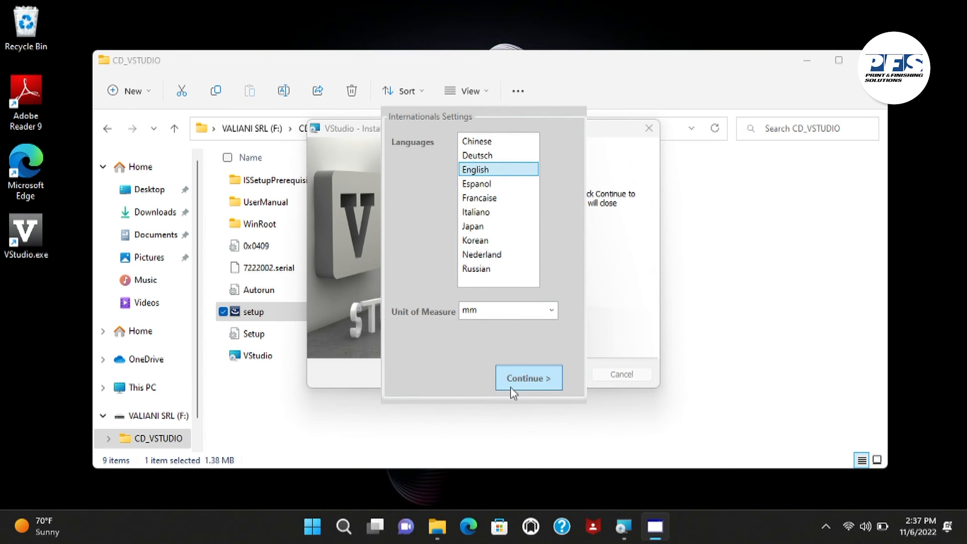
{"action": "left_click", "coordinate": [524, 379]}
{"action": "left_click", "coordinate": [524, 379]}
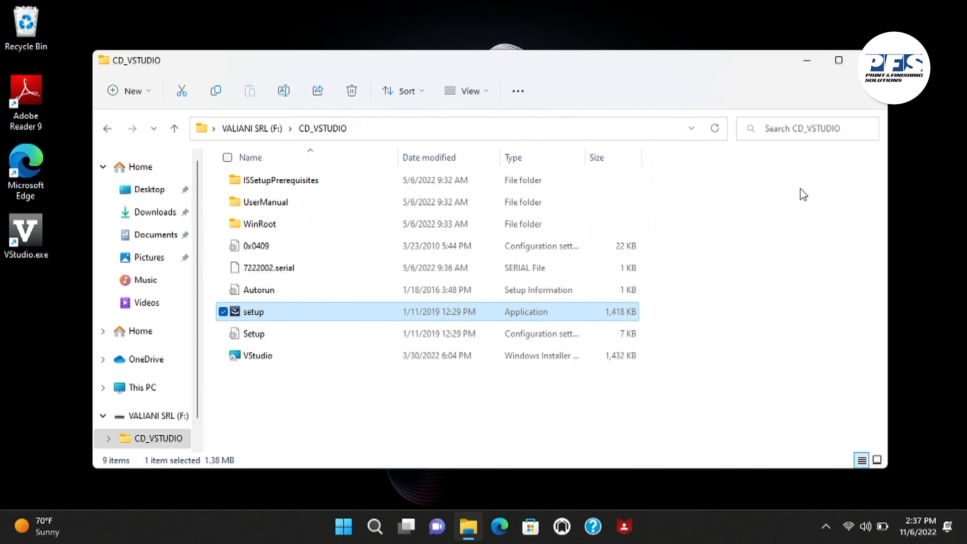
{"action": "left_click", "coordinate": [871, 61]}
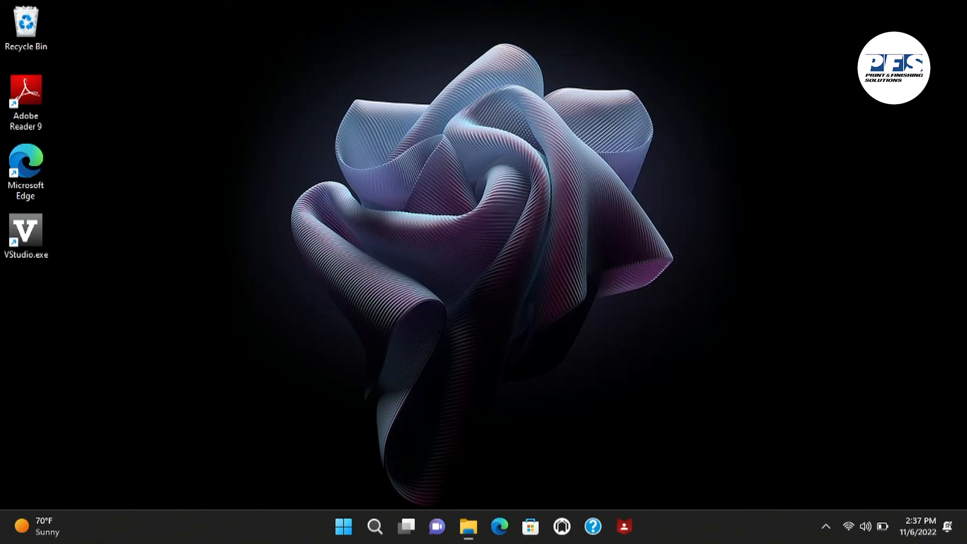